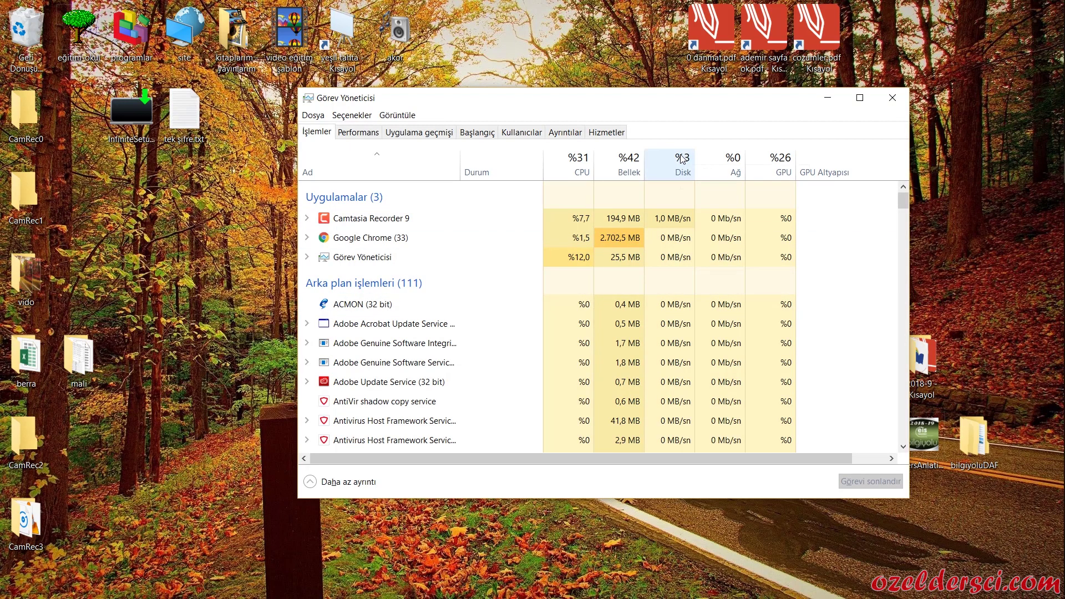
Sort the running processes by disk usage to examine which ones use the disk most.
click(681, 160)
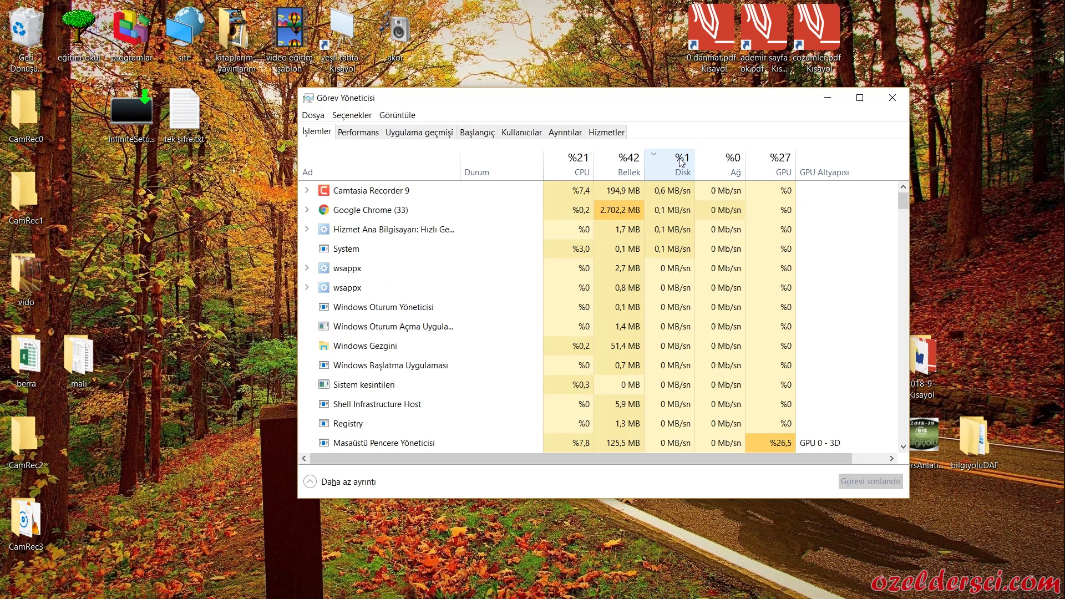
drag(677, 100, 615, 104)
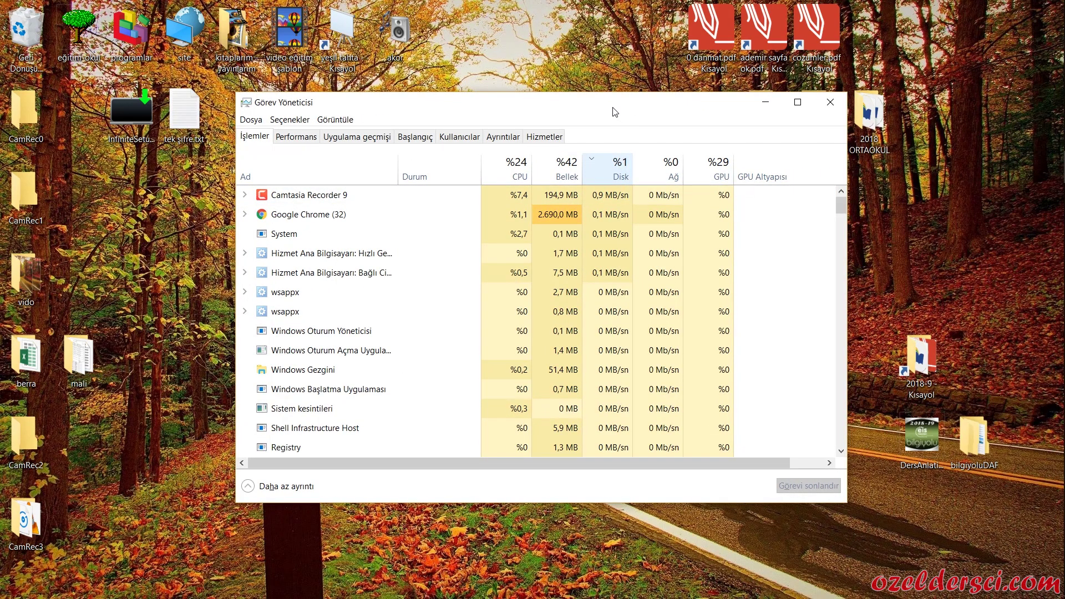
drag(613, 111, 659, 142)
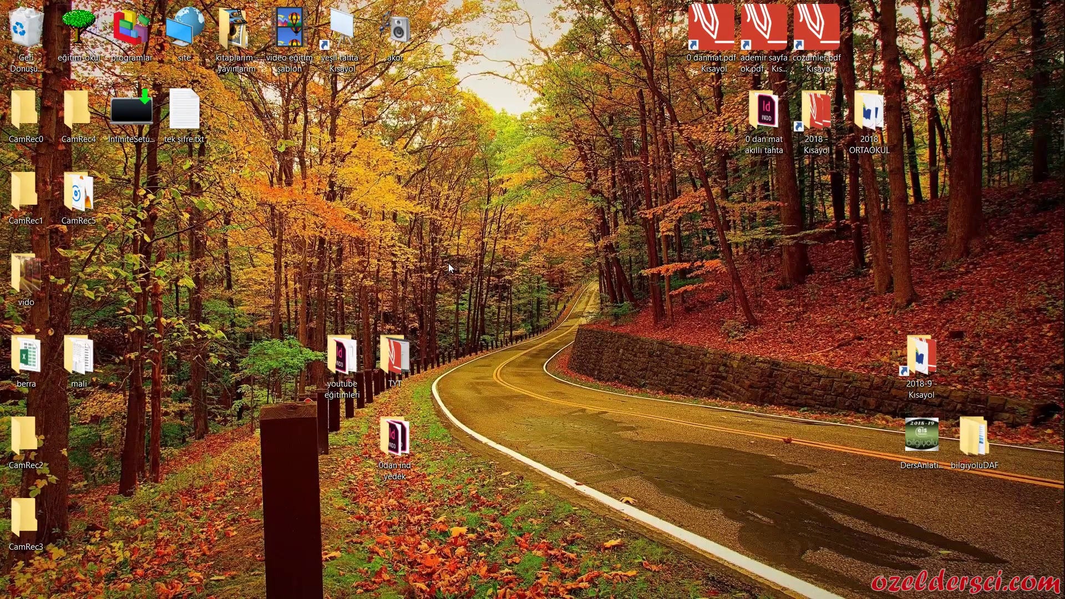
Open the advanced system settings from the properties of Bu bilgisayar in File Explorer.
key(super)
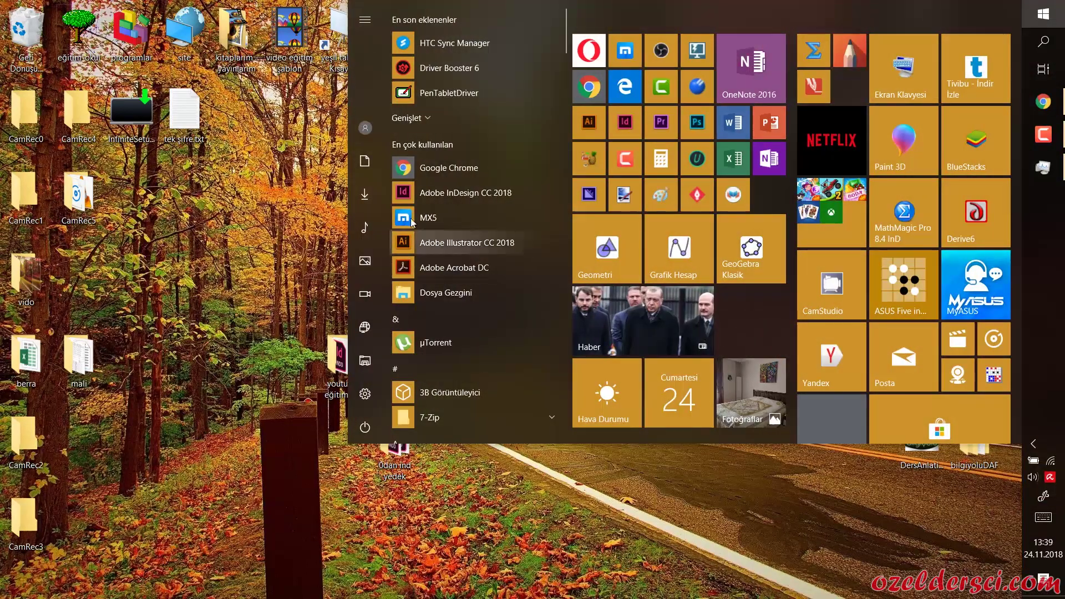
click(365, 161)
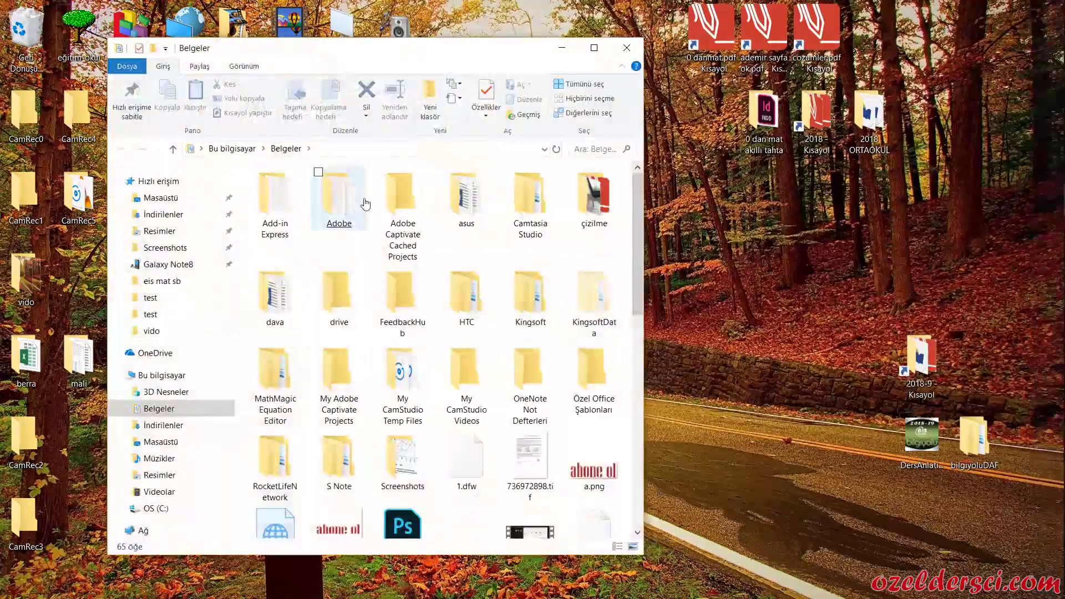
click(160, 376)
right_click(160, 376)
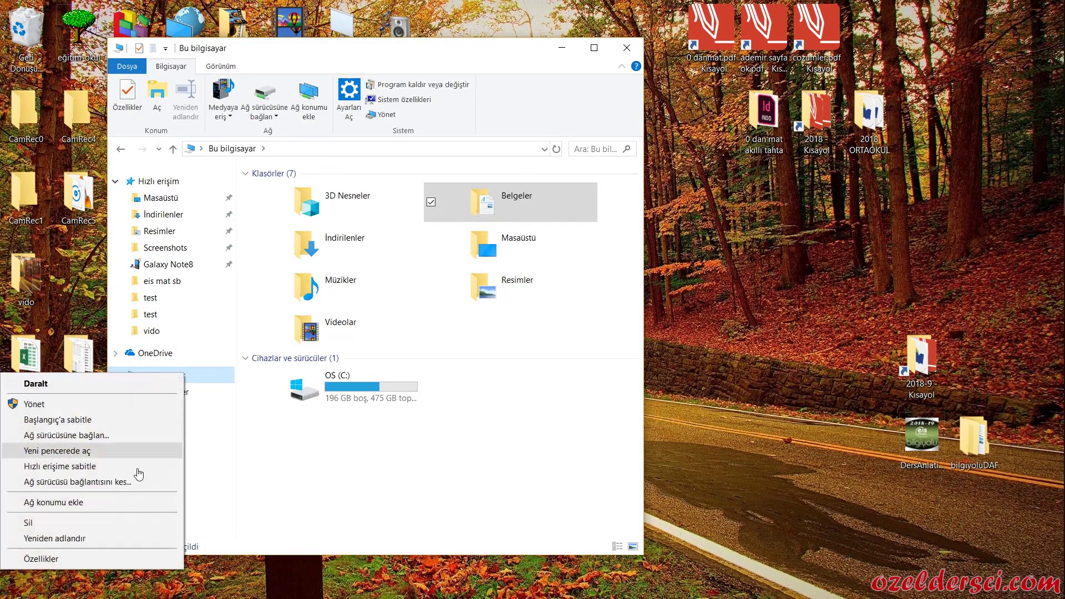
click(98, 559)
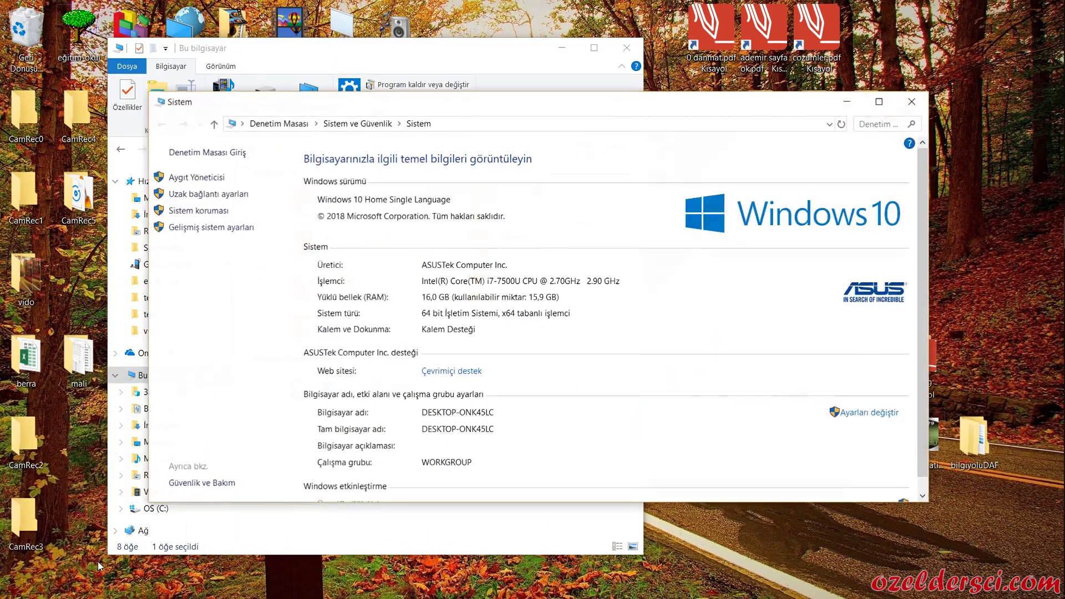
click(211, 228)
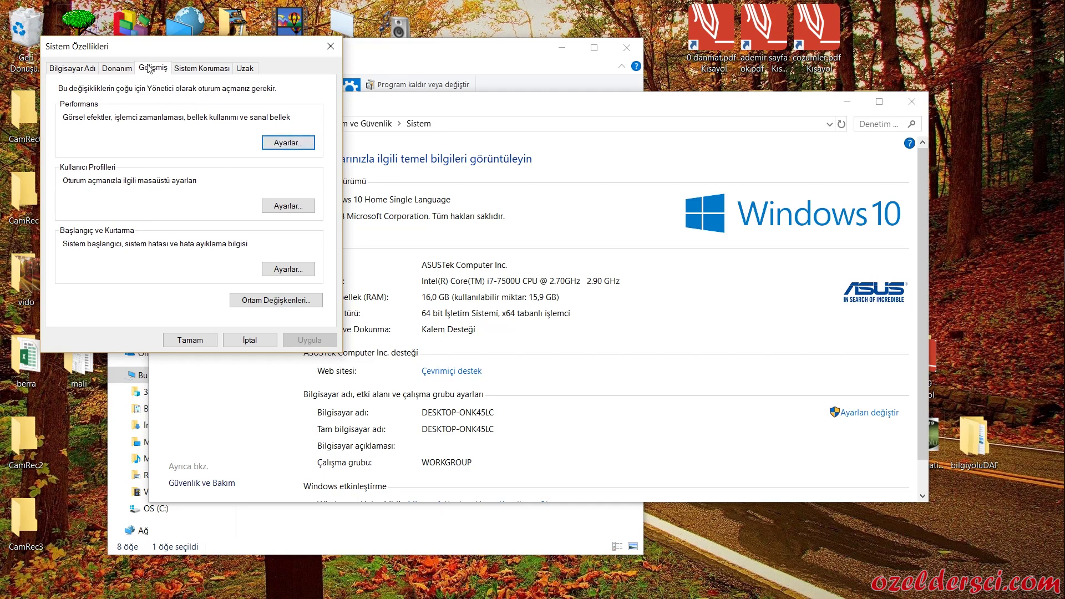
Open the virtual memory (Sanal Bellek) settings from the advanced performance options.
click(298, 146)
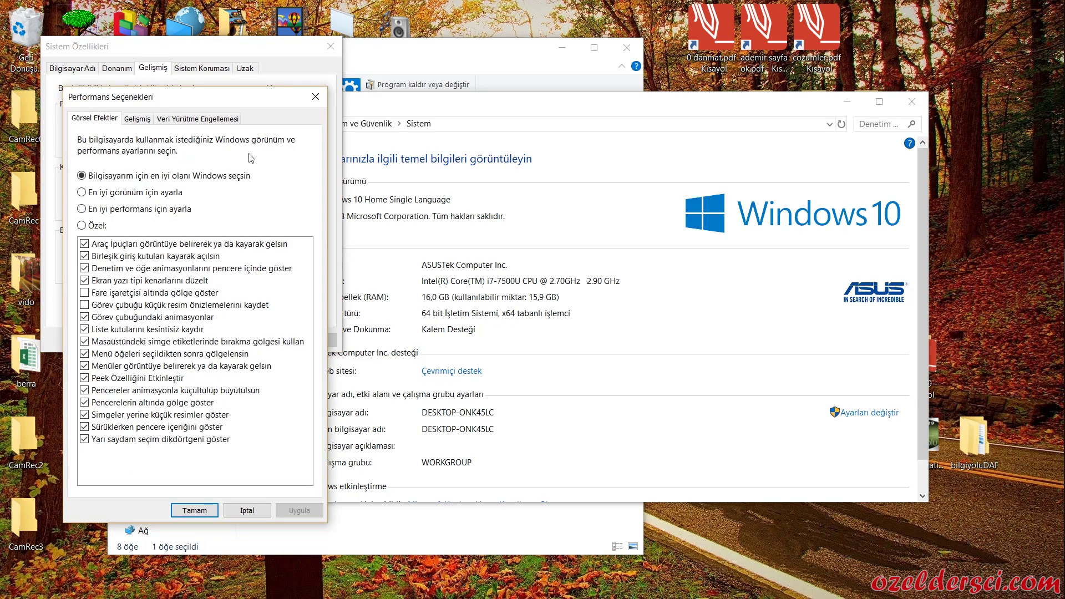
click(137, 119)
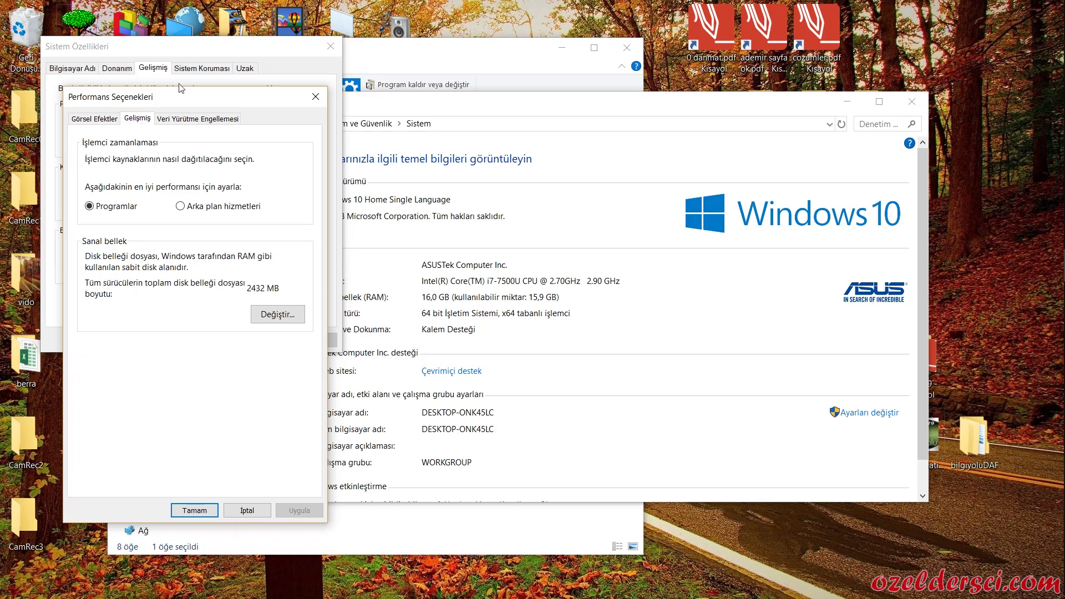
drag(184, 98, 416, 88)
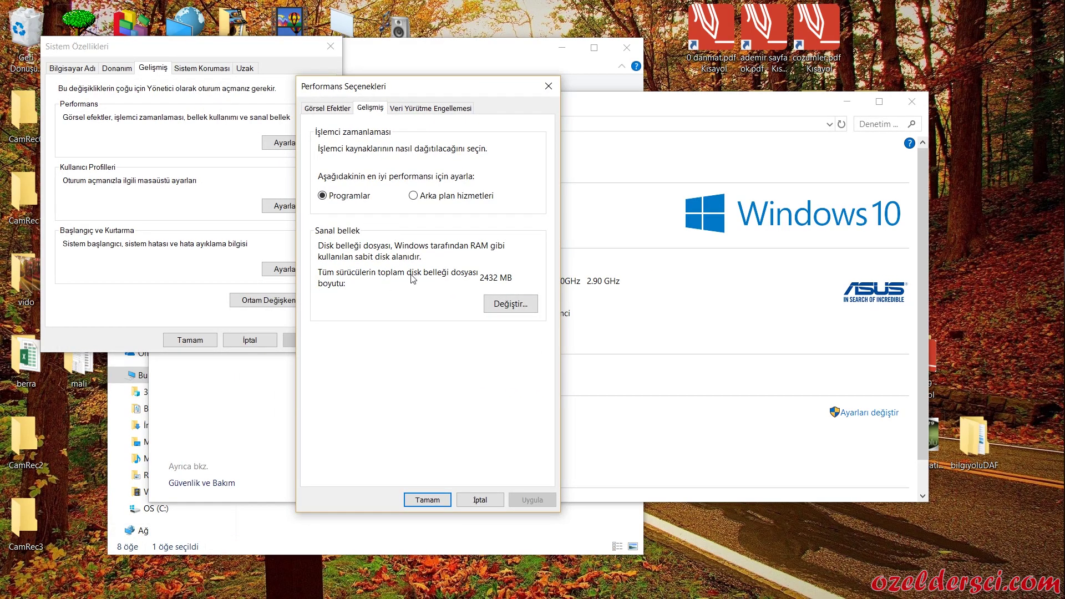
click(510, 304)
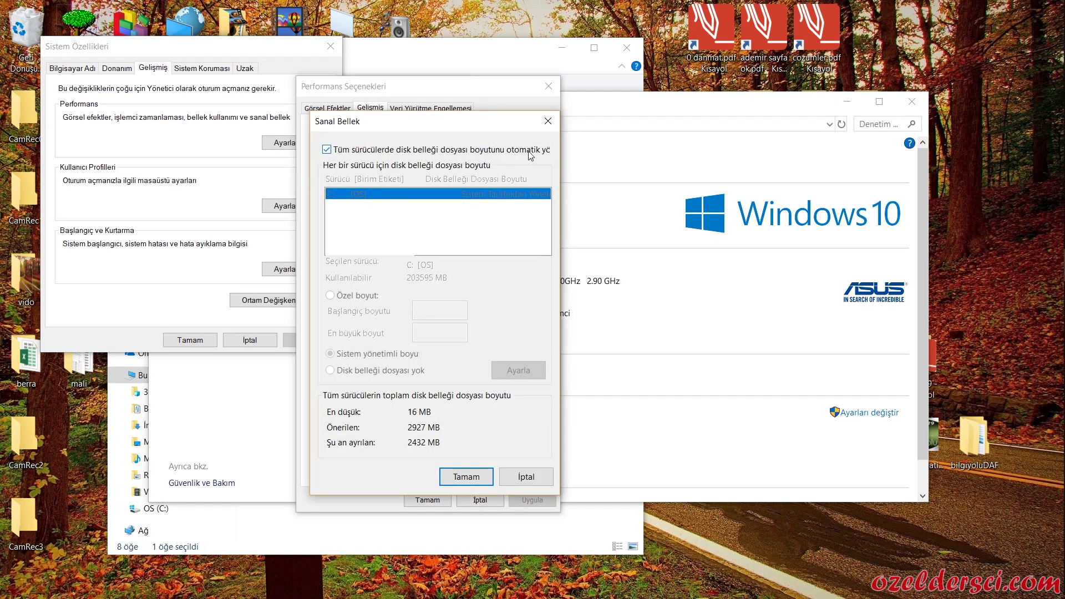
Try to turn off automatic paging file management and set drive C: to no paging file, then decline and close the system settings.
click(327, 150)
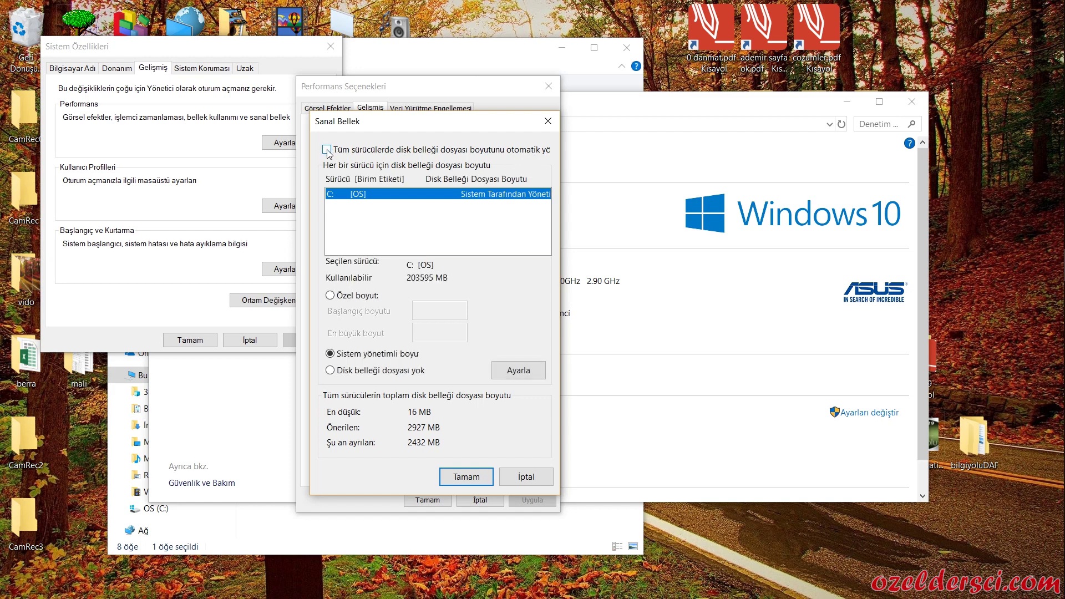
click(330, 371)
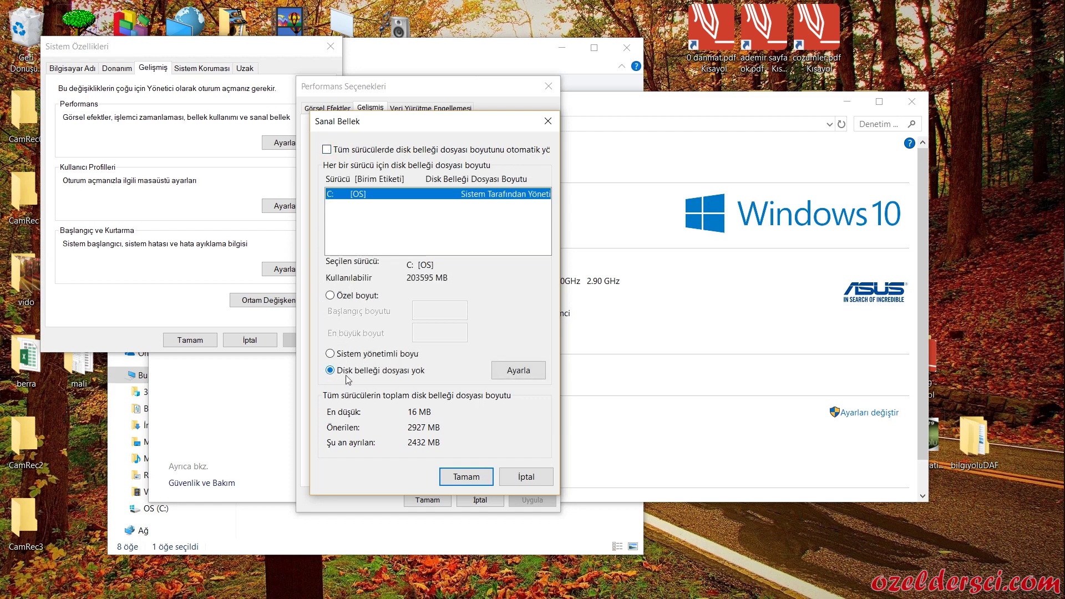
click(518, 370)
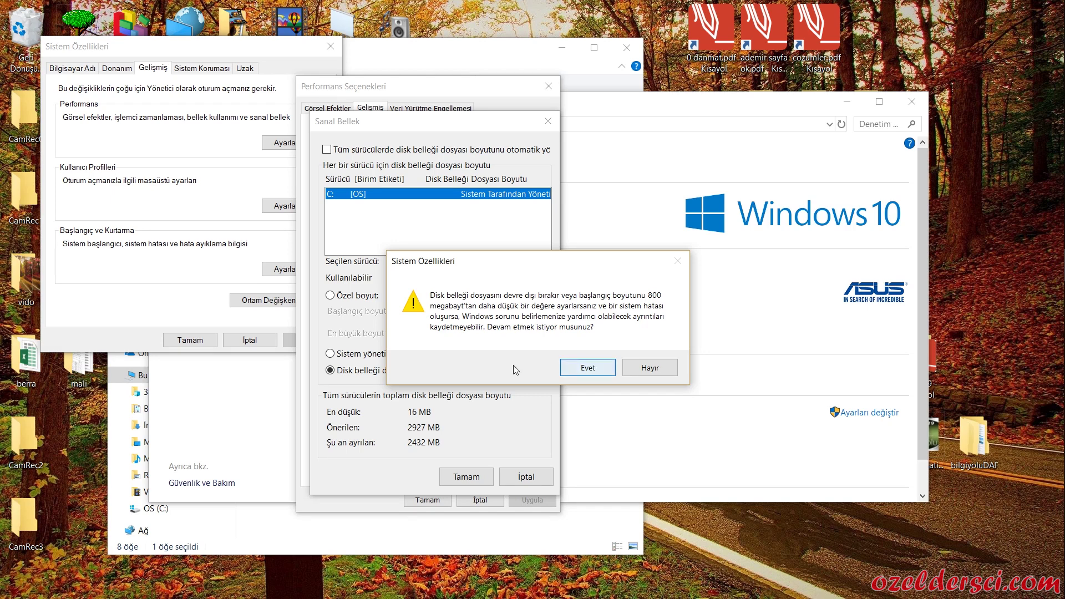
click(650, 368)
click(548, 121)
click(548, 86)
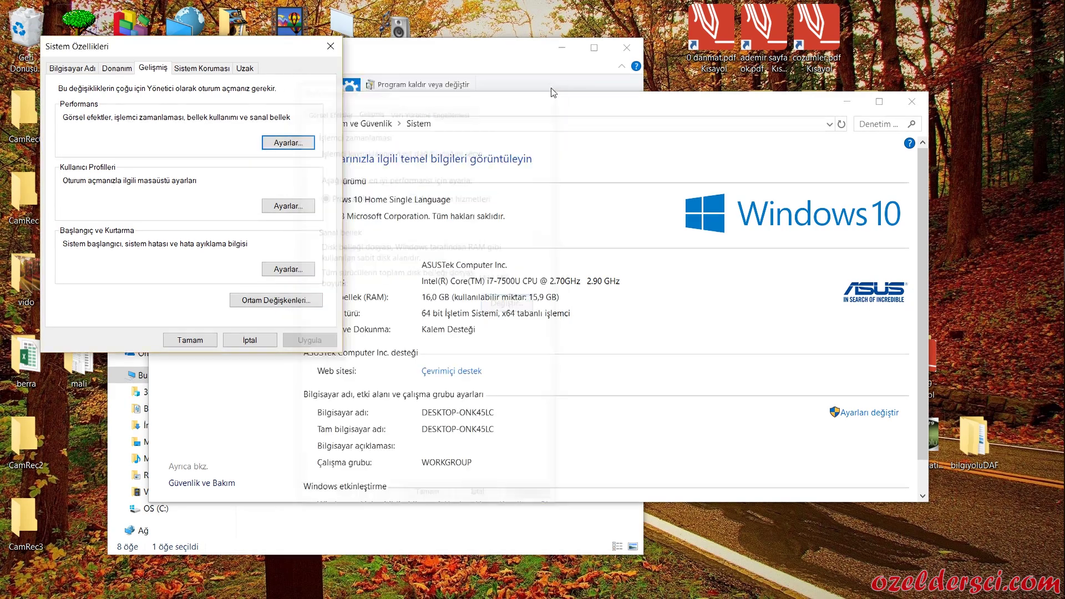
click(333, 48)
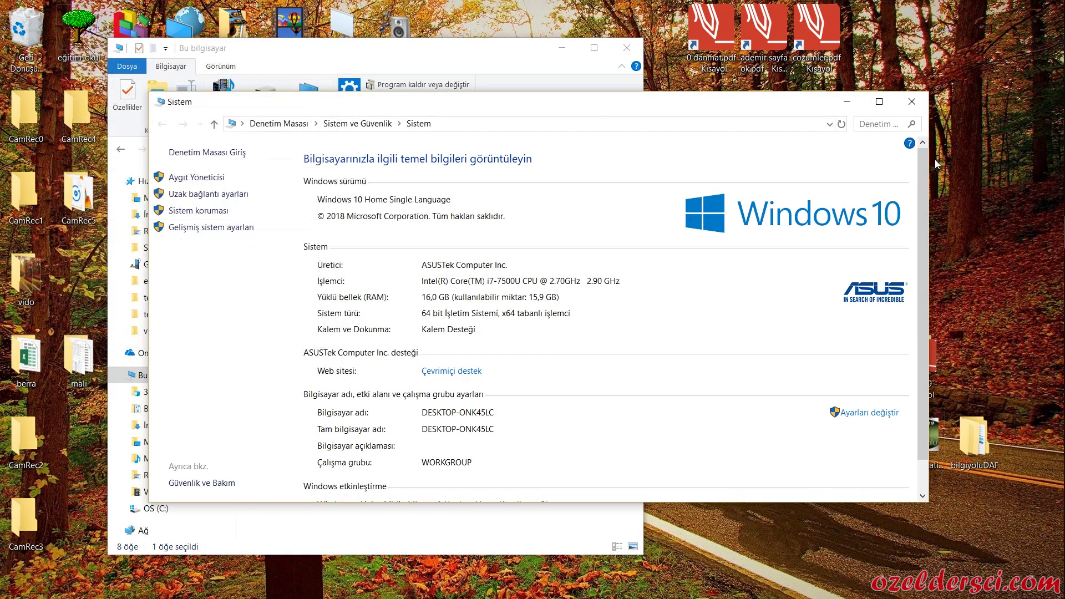
click(911, 101)
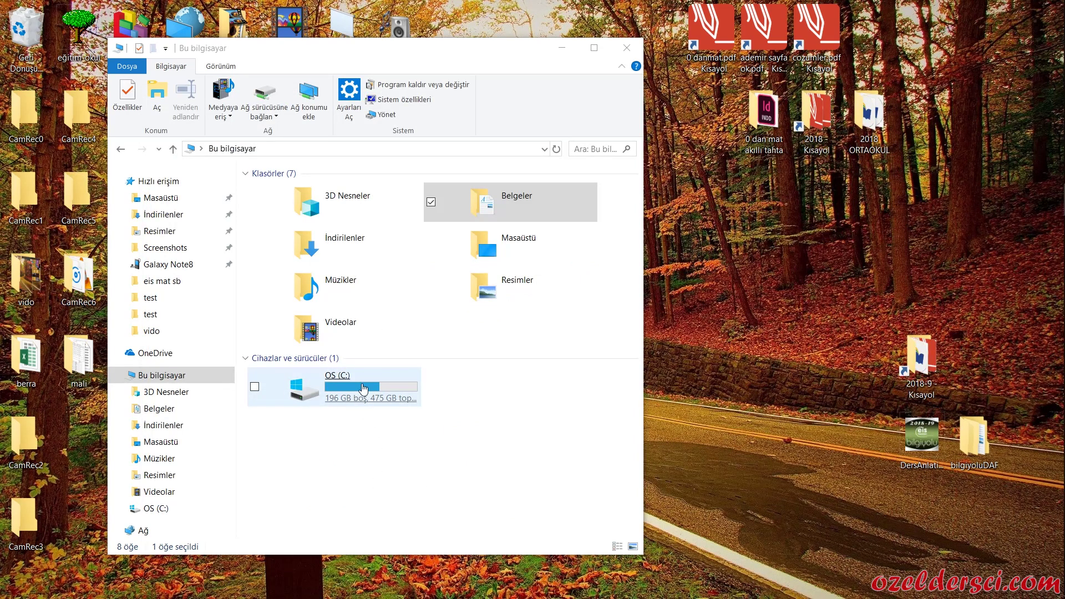
Open the drive optimization tool from the properties of drive OS (C:).
click(363, 388)
right_click(362, 383)
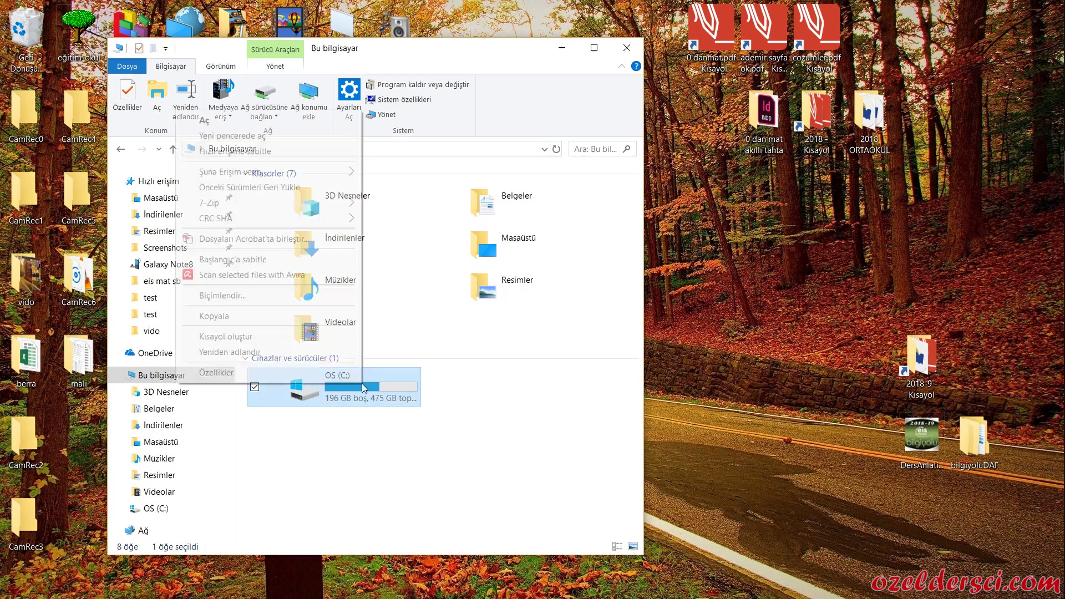
click(288, 372)
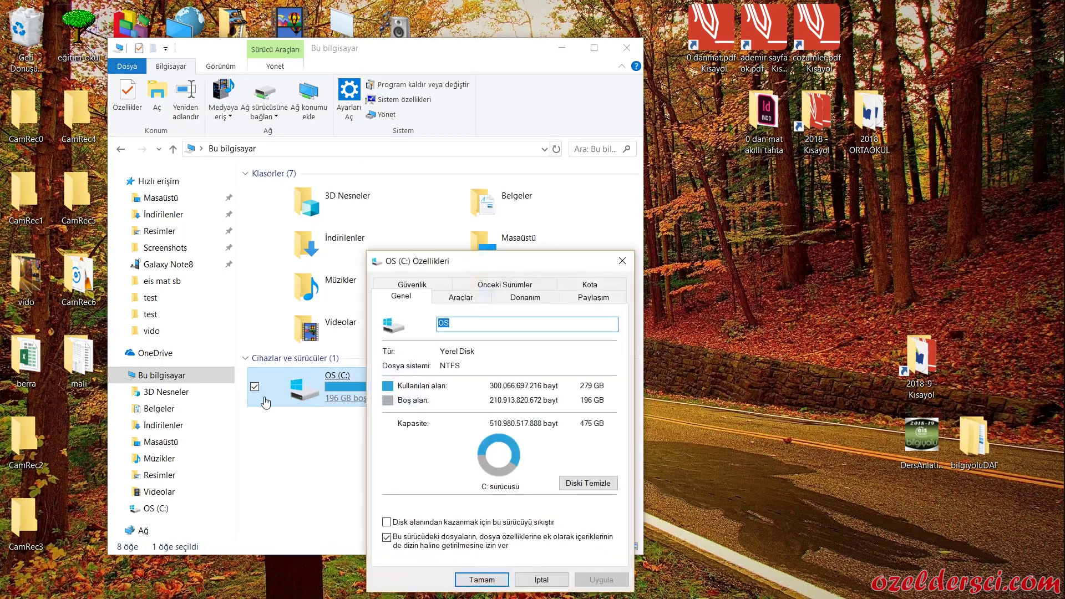
drag(564, 265, 580, 103)
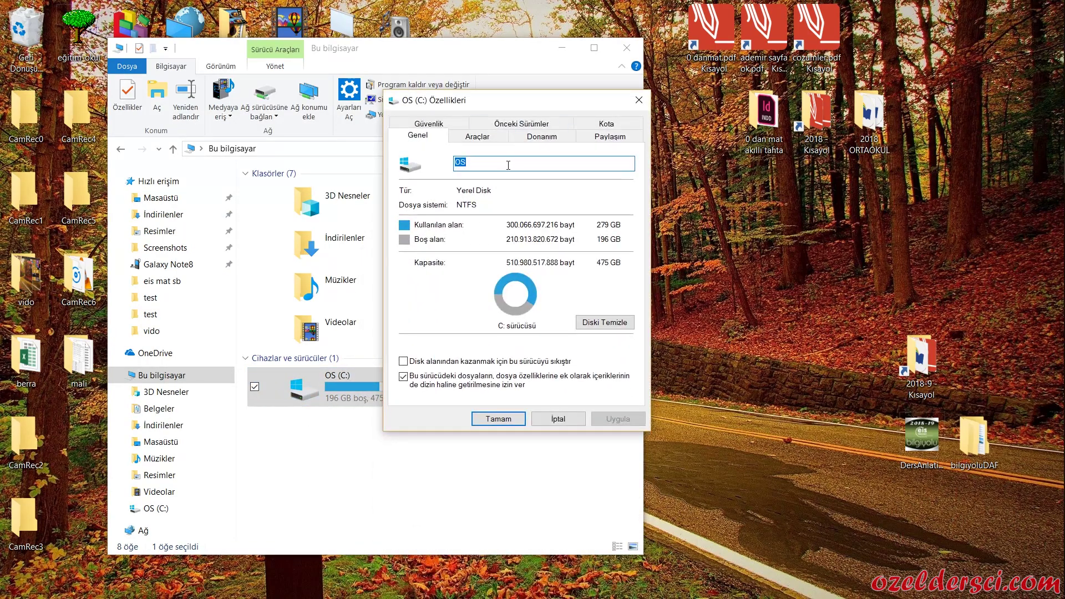
click(472, 138)
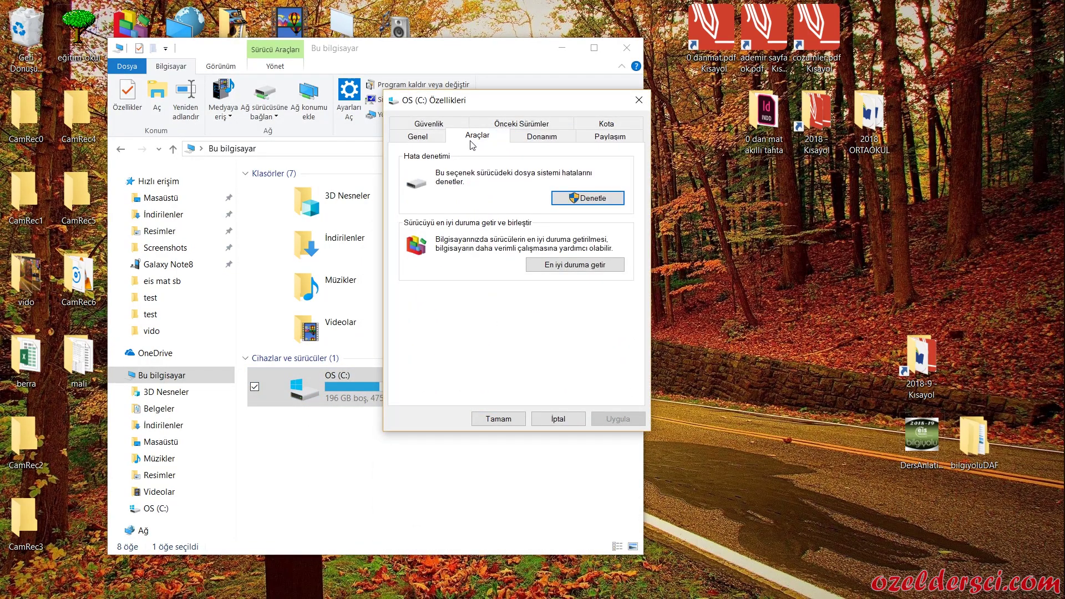
click(588, 266)
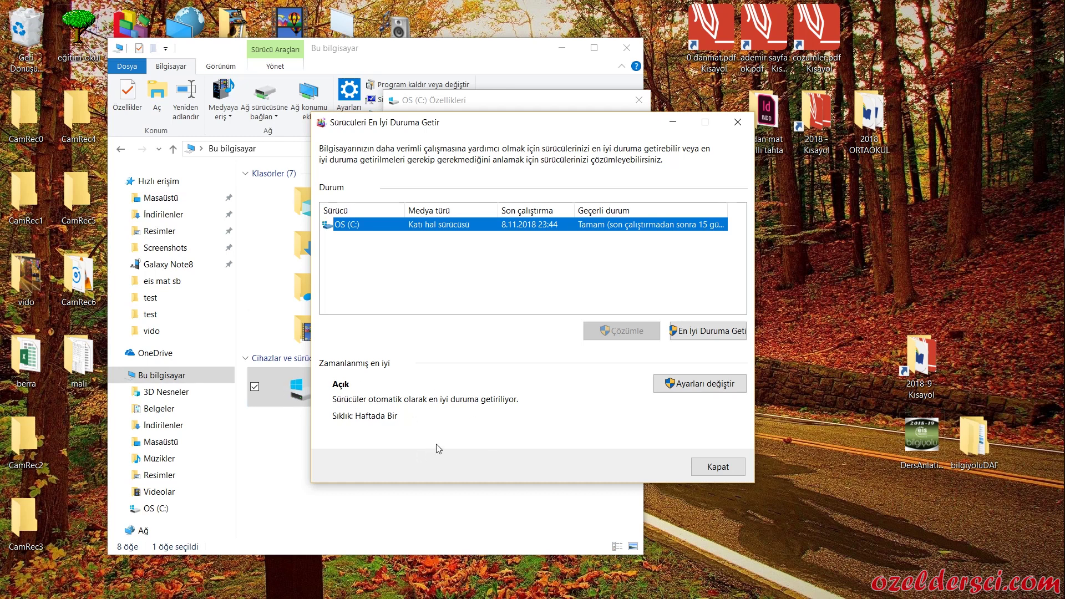
Try to disable scheduled drive optimization, then cancel the change and close the drive C: properties.
click(689, 385)
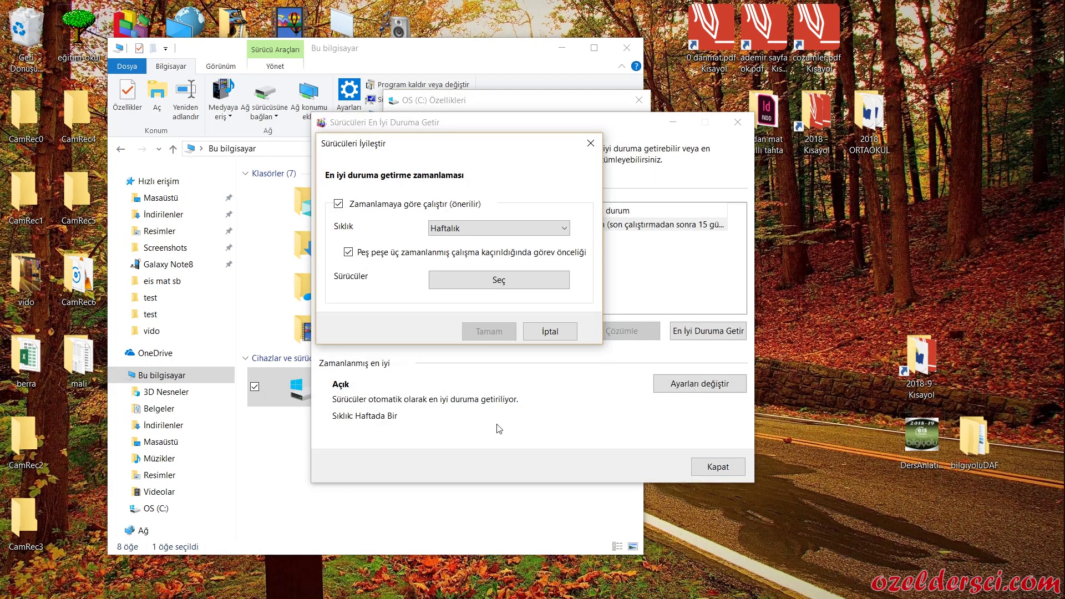
click(450, 230)
click(452, 231)
click(339, 204)
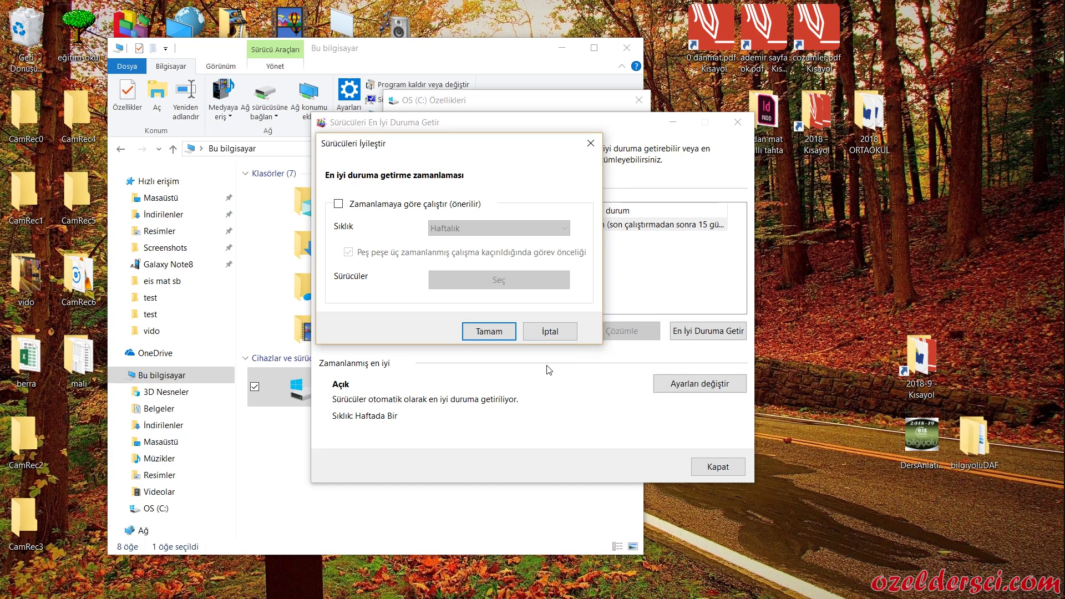
click(551, 333)
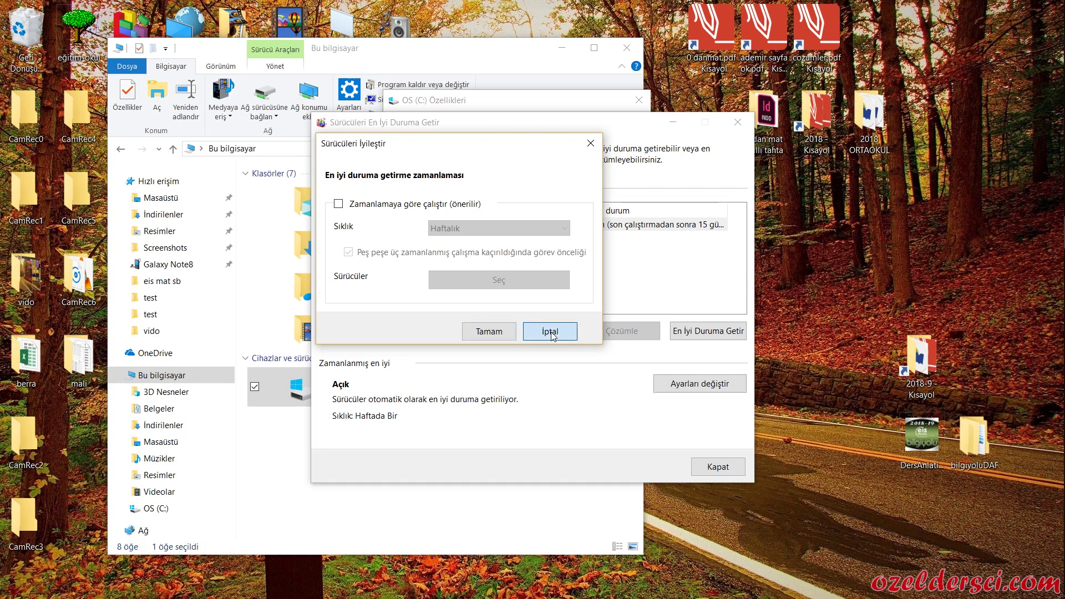
click(732, 471)
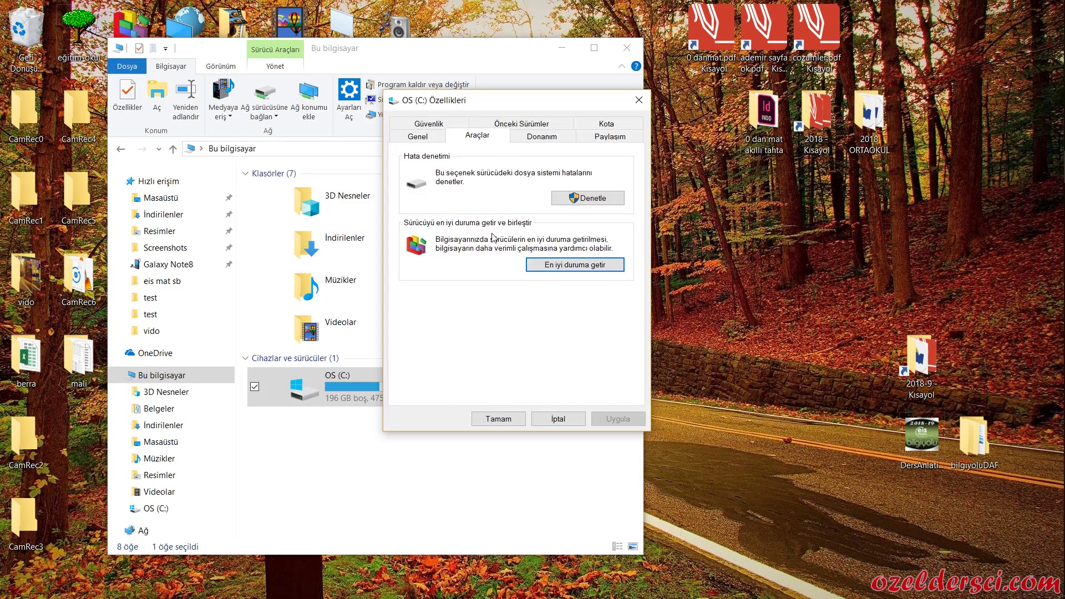
click(557, 419)
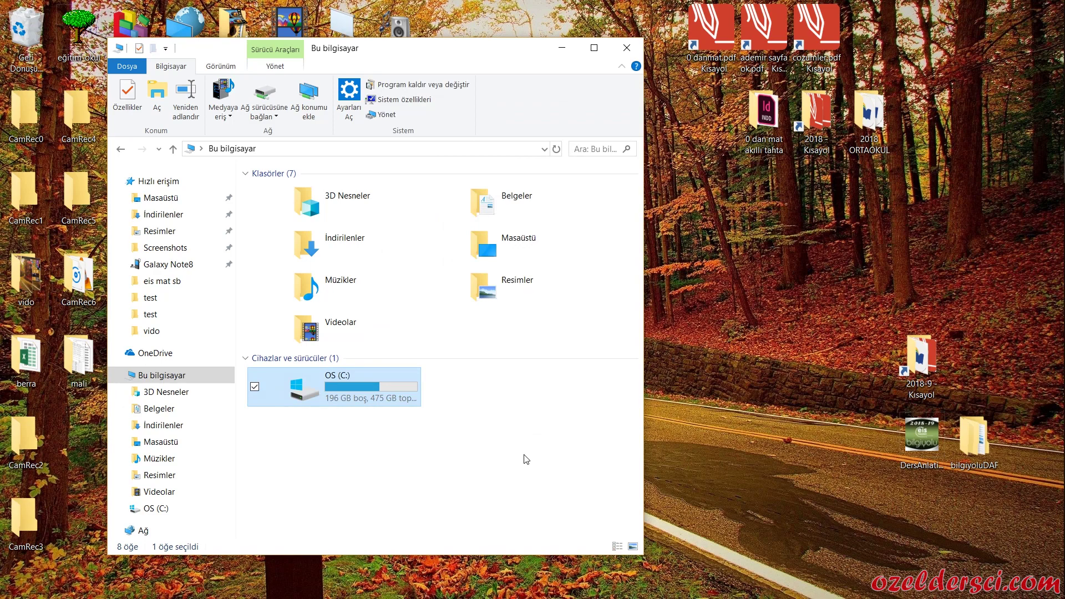